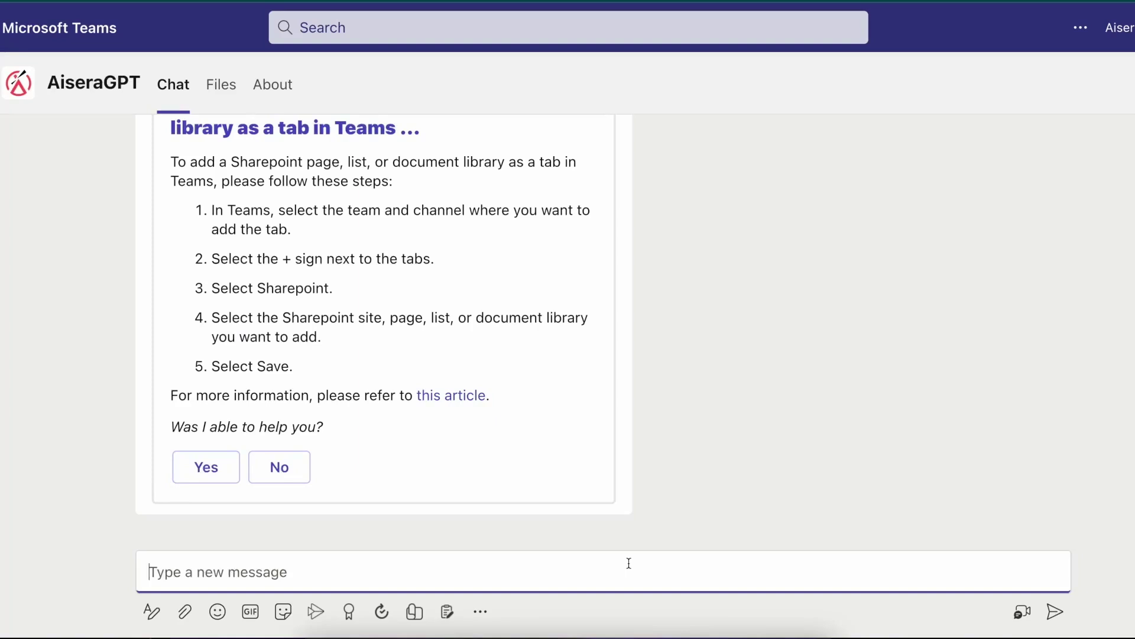
Send AiseraGPT a message saying the laptop has had issues since this morning
{"action": "type", "text": "I am having issues with my laptop since morning"}
{"action": "key", "text": "Return"}
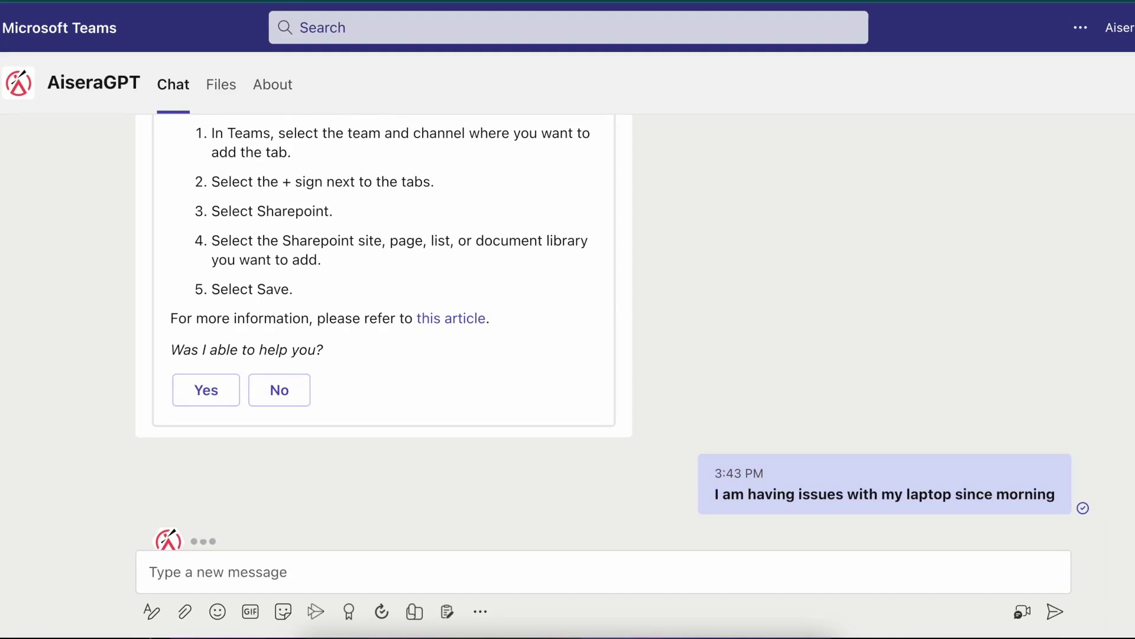
{"action": "left_click", "coordinate": [391, 581]}
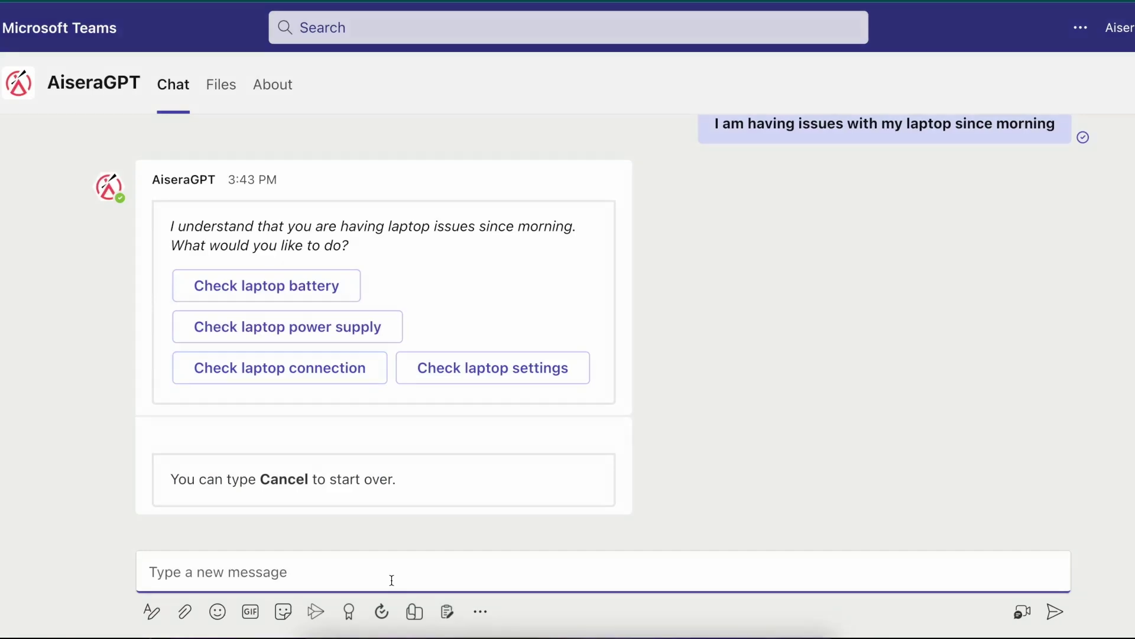
Send a message saying the laptop runs extremely slow and asking AiseraGPT to debug it
{"action": "type", "text": "It is running extremely slow and it is really frustrating as it is hindering my work, can you please debug this?"}
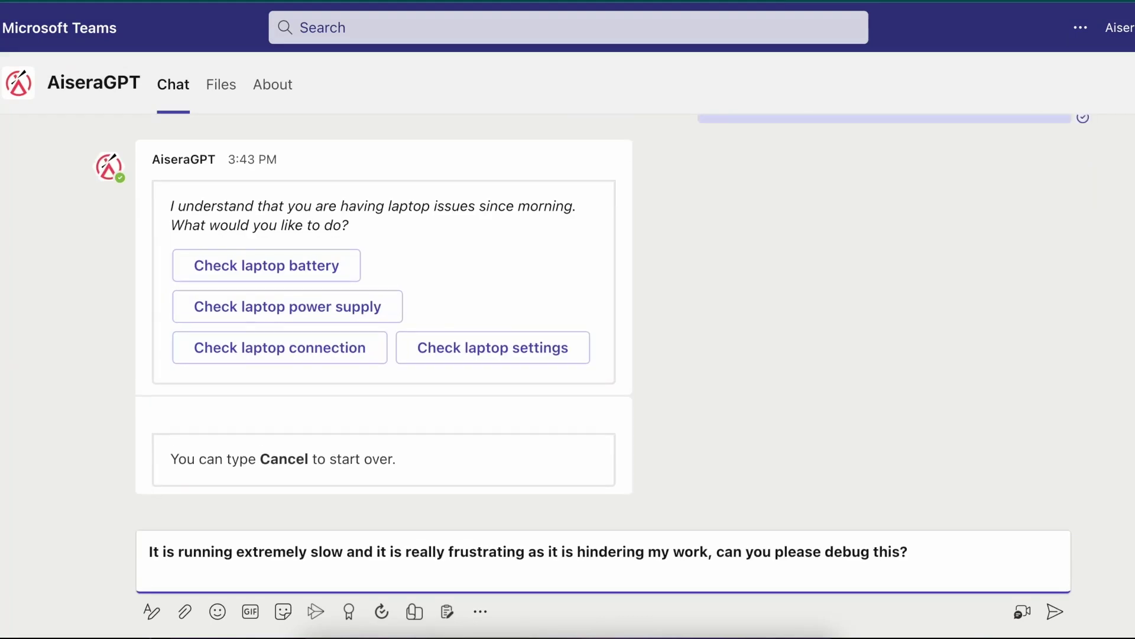
{"action": "key", "text": "Return"}
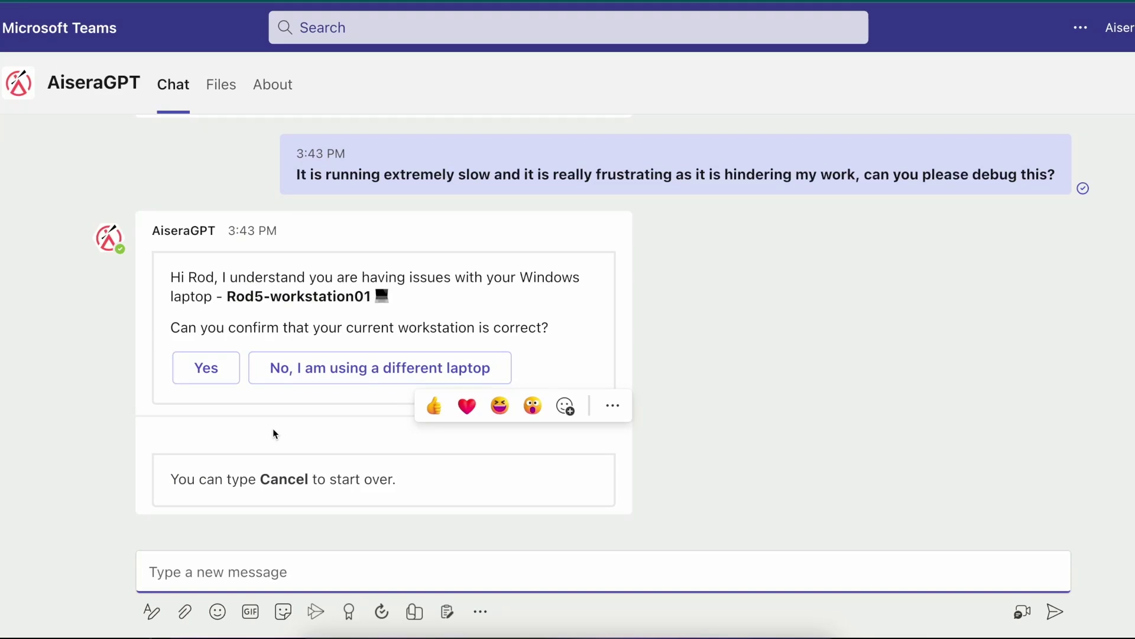
Confirm the workstation, review the CPU analysis, and have AiseraGPT terminate Outlook
{"action": "left_click", "coordinate": [208, 378]}
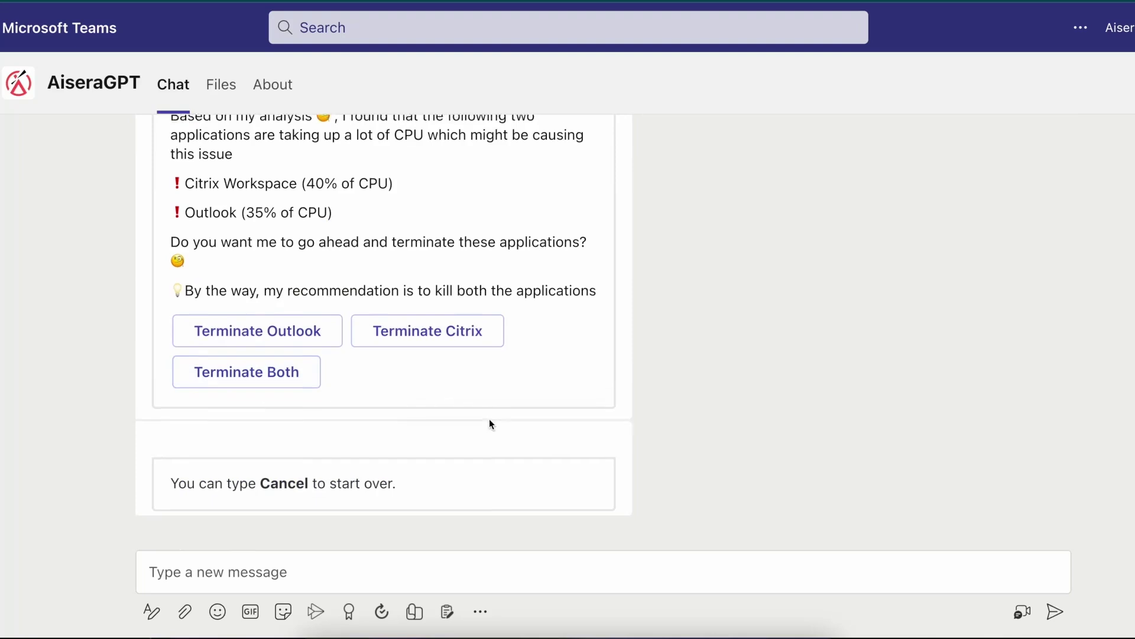
{"action": "scroll", "coordinate": [491, 424], "scroll_direction": "up", "scroll_amount": 5}
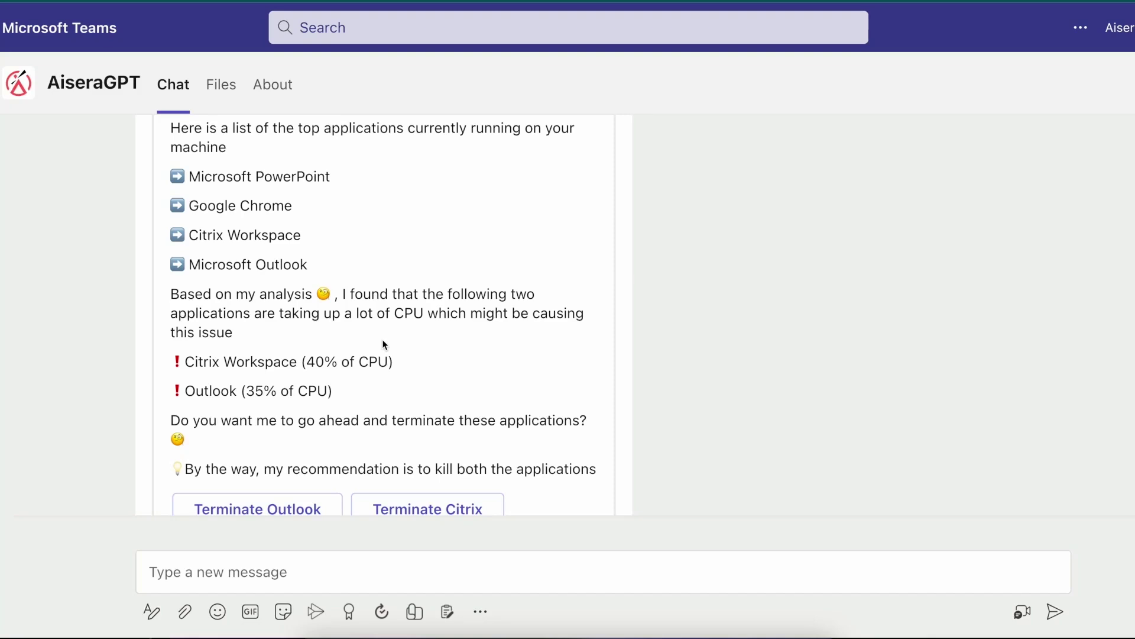
{"action": "scroll", "coordinate": [408, 346], "scroll_direction": "down", "scroll_amount": 2}
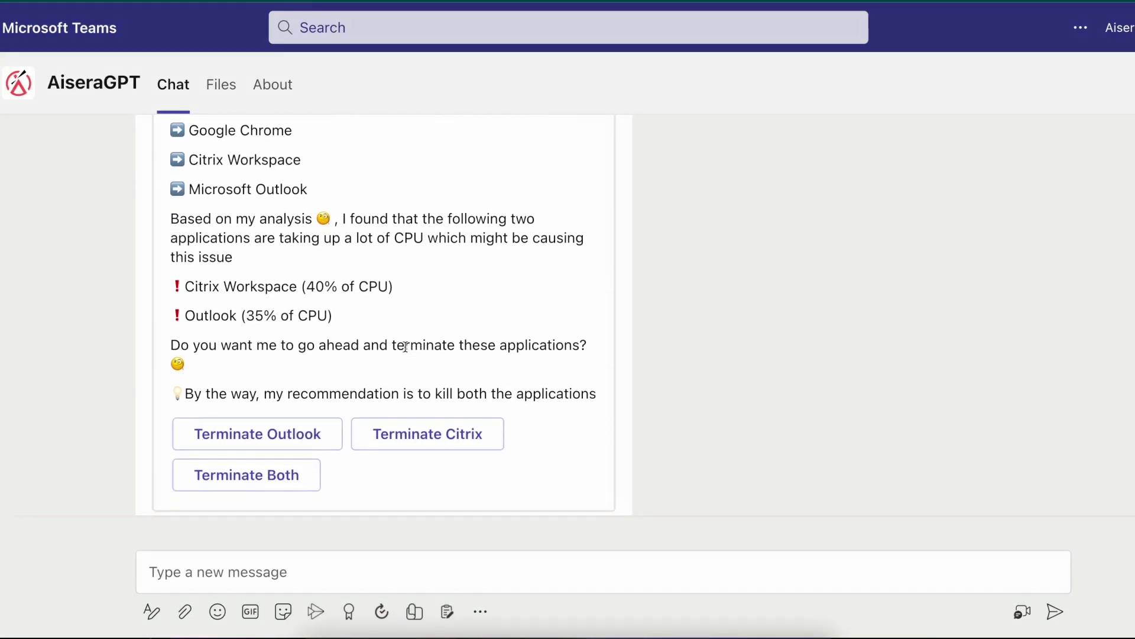
{"action": "left_click", "coordinate": [306, 422]}
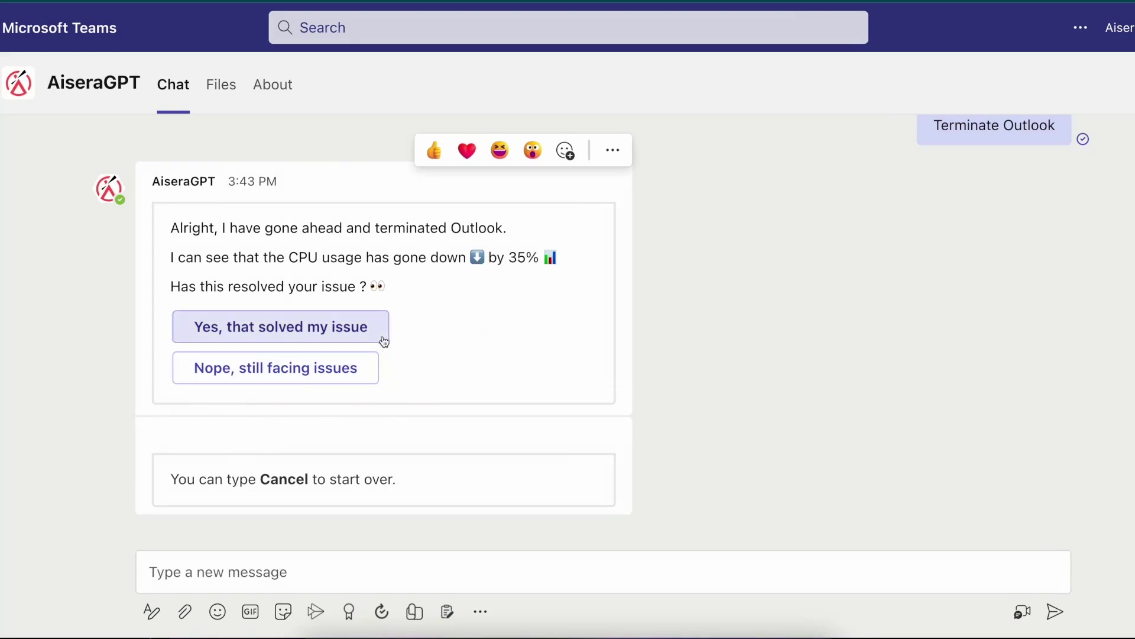
Confirm that terminating Outlook resolved the slow-laptop issue
{"action": "left_click", "coordinate": [359, 336]}
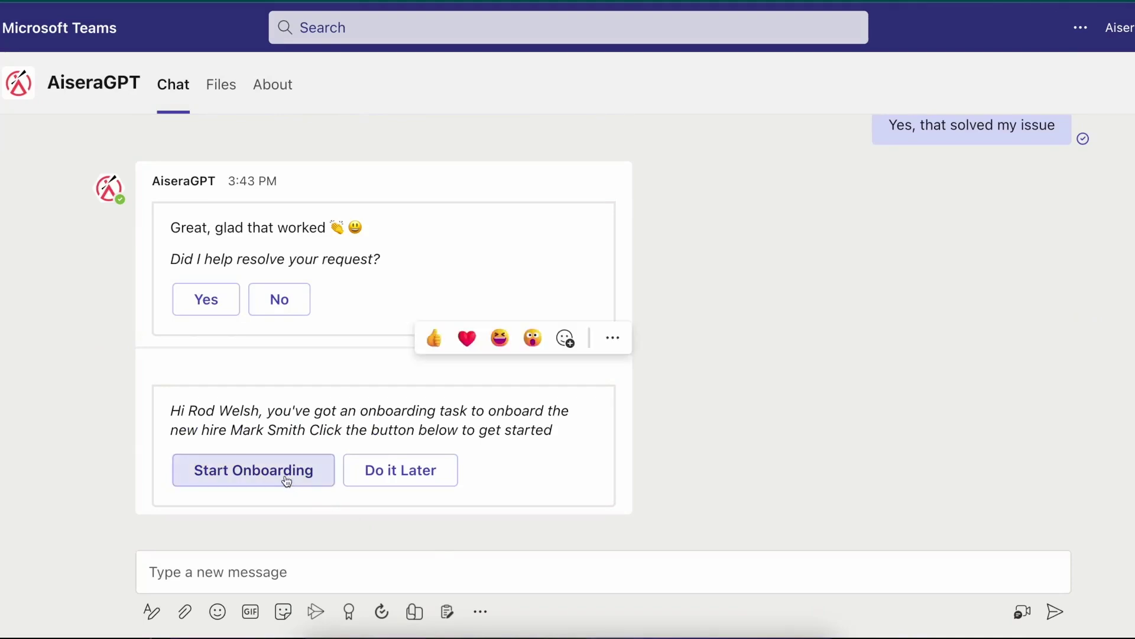
Start the new hire's onboarding and pick the second listed colleague as onboarding buddy
{"action": "left_click", "coordinate": [290, 481]}
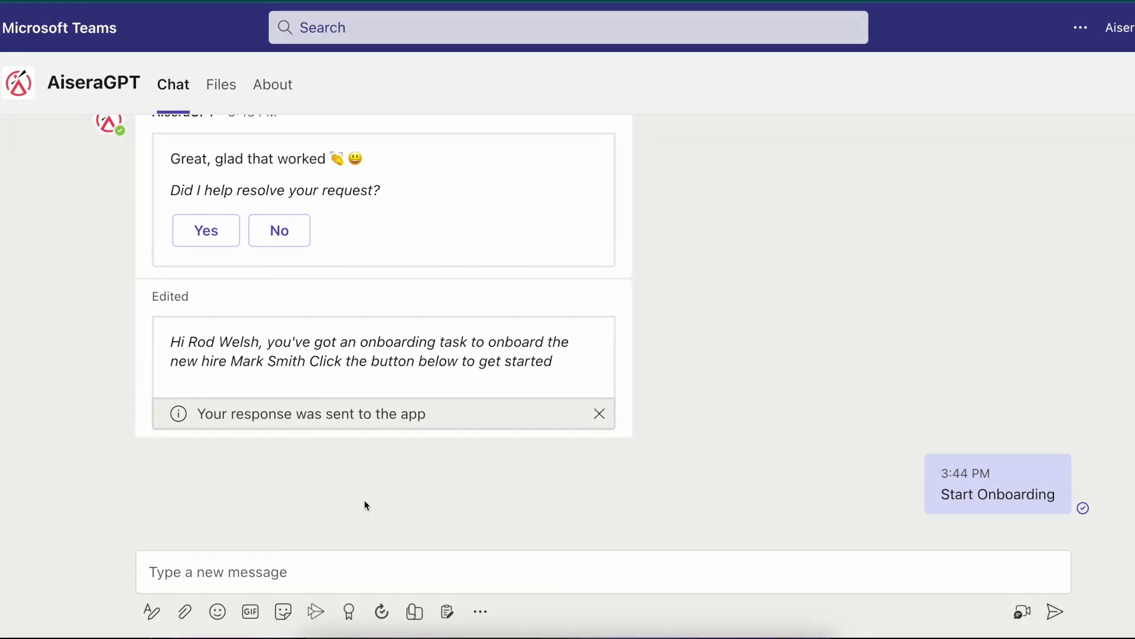
{"action": "left_click", "coordinate": [273, 334]}
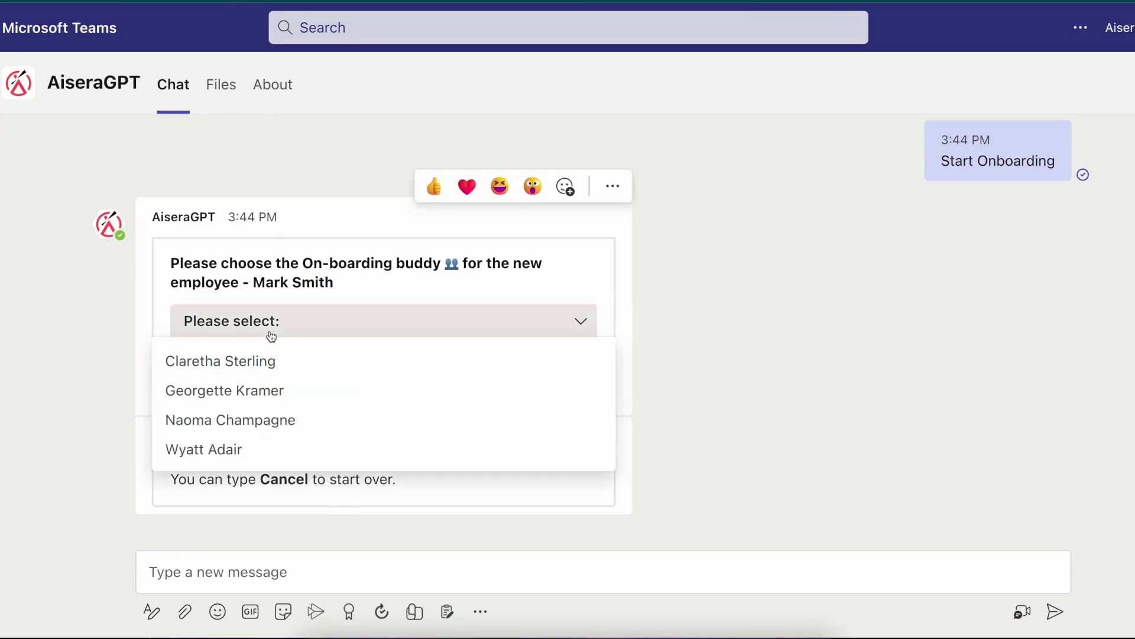
{"action": "left_click", "coordinate": [255, 393]}
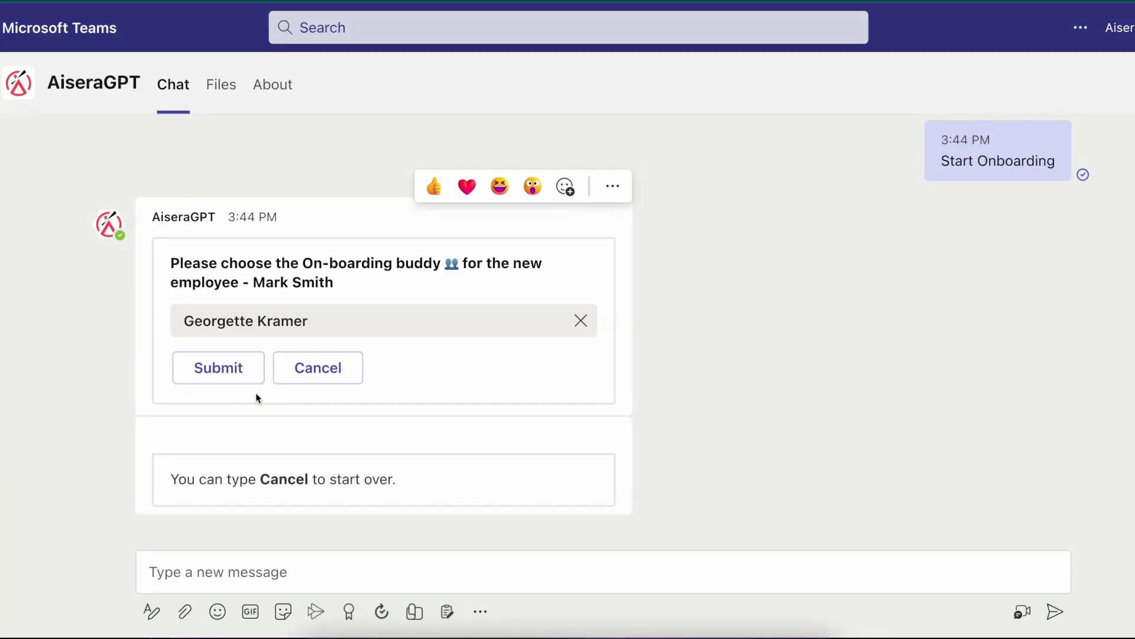
Submit the onboarding buddy and review the onboarding plan with its Dell Inspiron 3510 laptop
{"action": "left_click", "coordinate": [234, 378]}
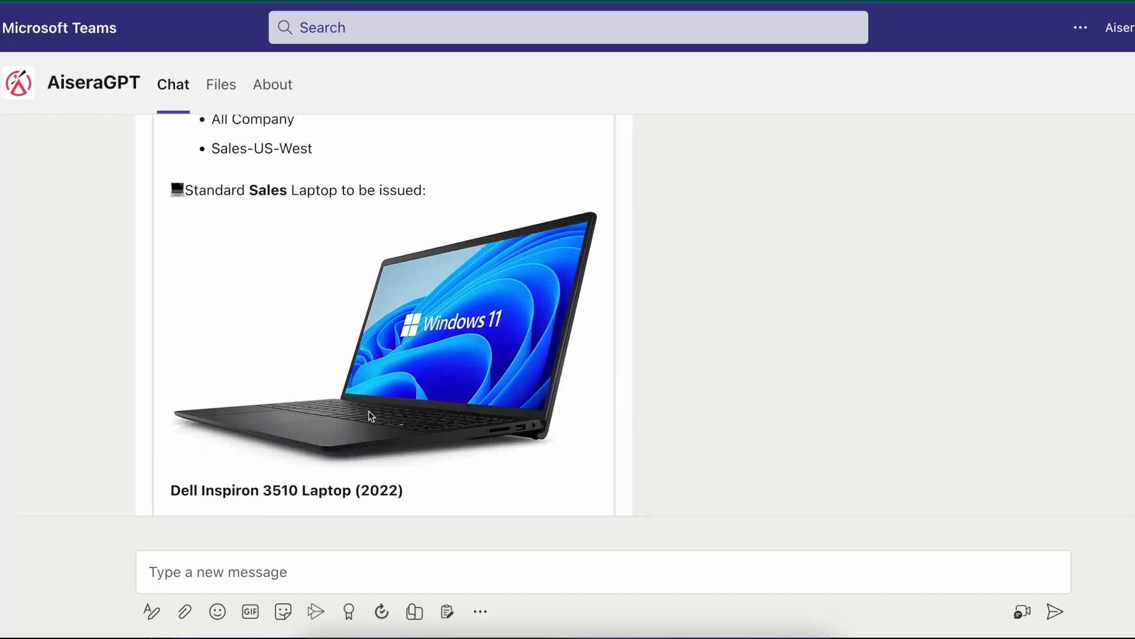
{"action": "scroll", "coordinate": [372, 416], "scroll_direction": "up", "scroll_amount": 1}
{"action": "scroll", "coordinate": [372, 417], "scroll_direction": "up", "scroll_amount": 5}
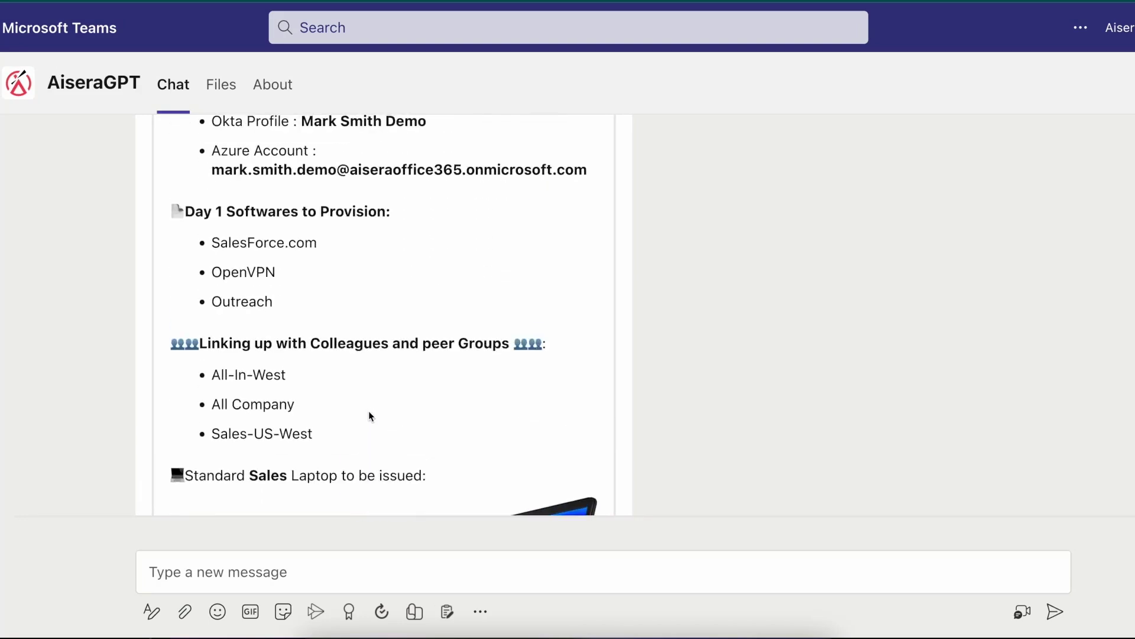
{"action": "scroll", "coordinate": [371, 415], "scroll_direction": "up", "scroll_amount": 3}
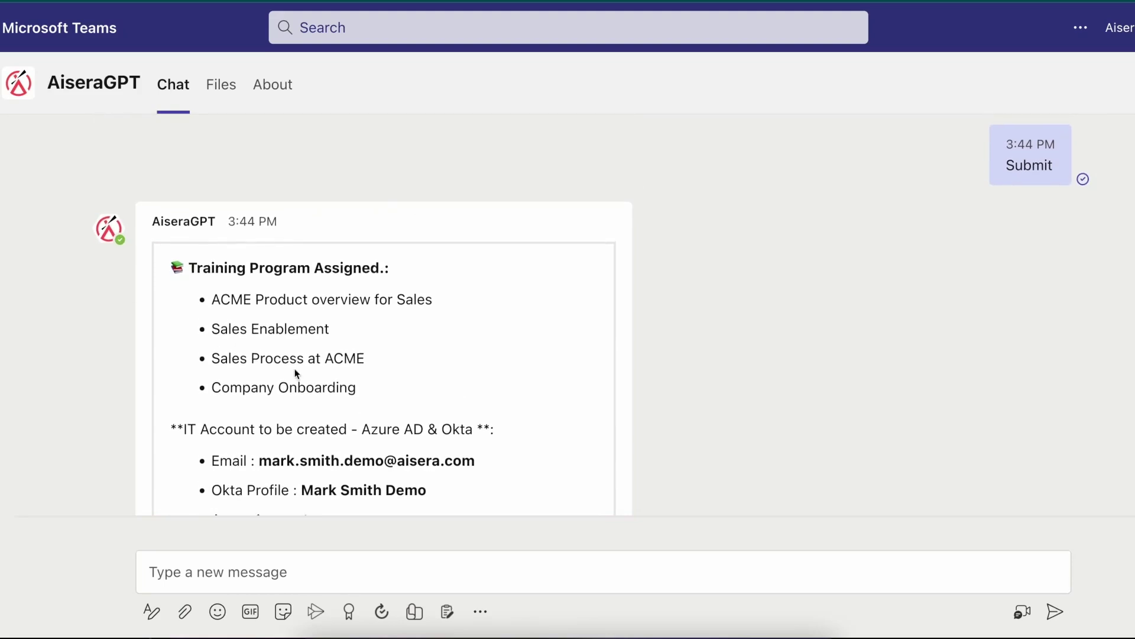
{"action": "scroll", "coordinate": [294, 372], "scroll_direction": "down", "scroll_amount": 1}
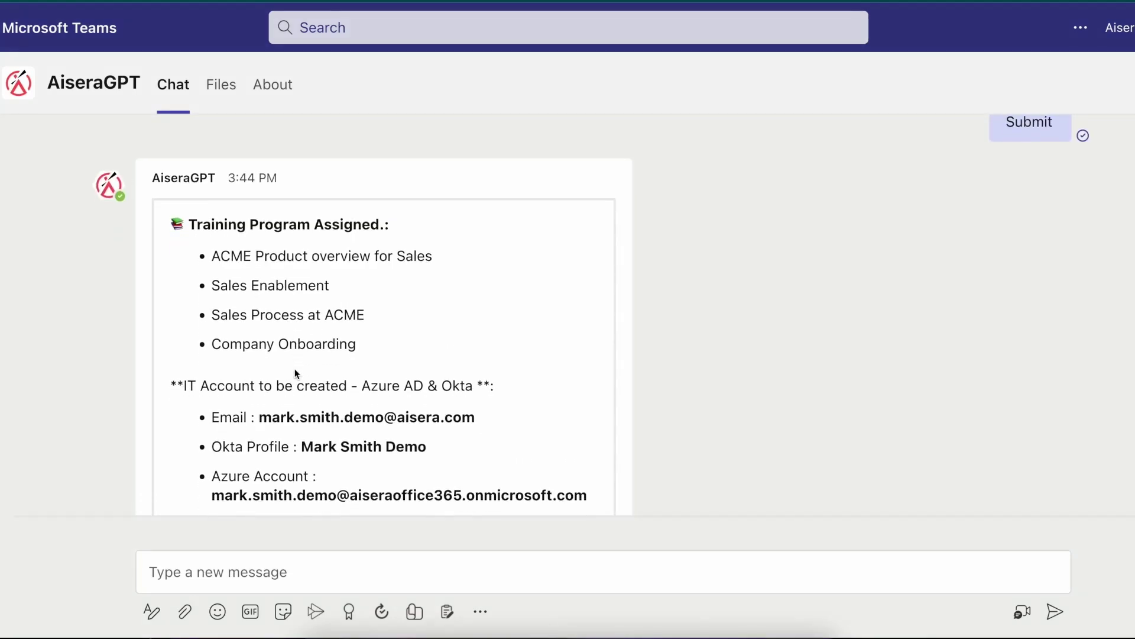
{"action": "scroll", "coordinate": [294, 370], "scroll_direction": "down", "scroll_amount": 1}
{"action": "scroll", "coordinate": [297, 373], "scroll_direction": "down", "scroll_amount": 3}
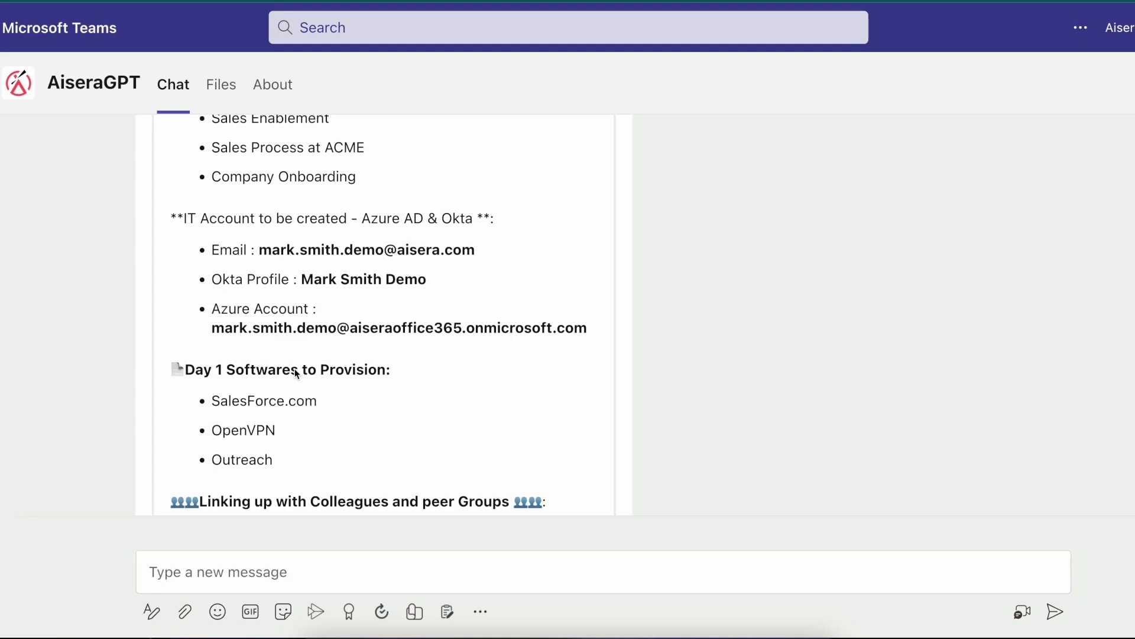
{"action": "scroll", "coordinate": [297, 373], "scroll_direction": "down", "scroll_amount": 3}
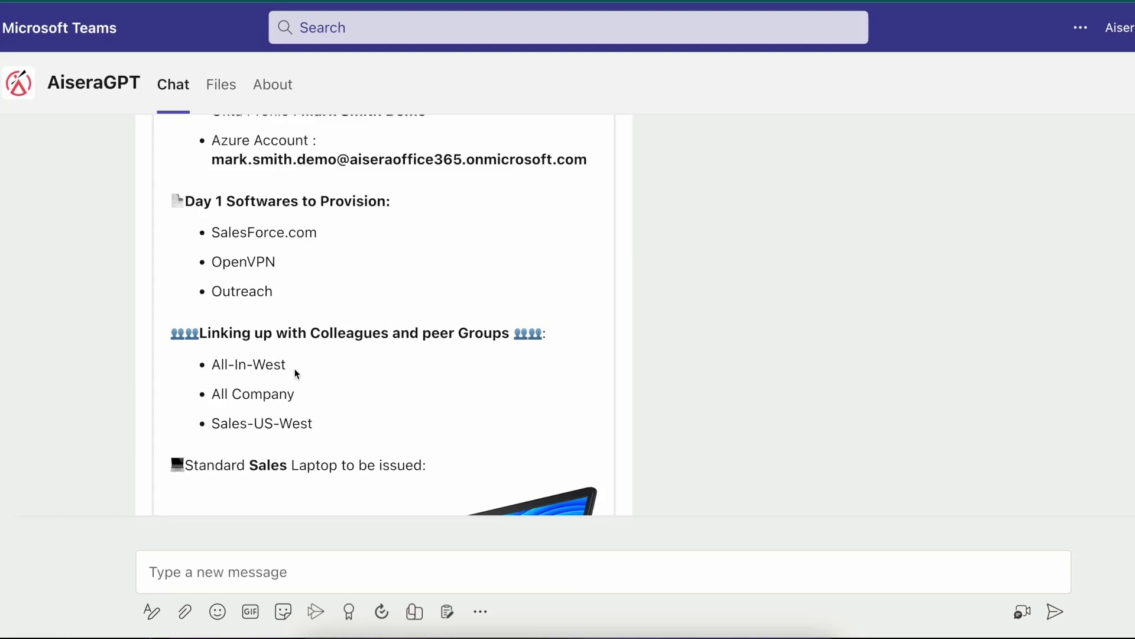
{"action": "scroll", "coordinate": [297, 373], "scroll_direction": "up", "scroll_amount": 3}
{"action": "scroll", "coordinate": [297, 373], "scroll_direction": "down", "scroll_amount": 7}
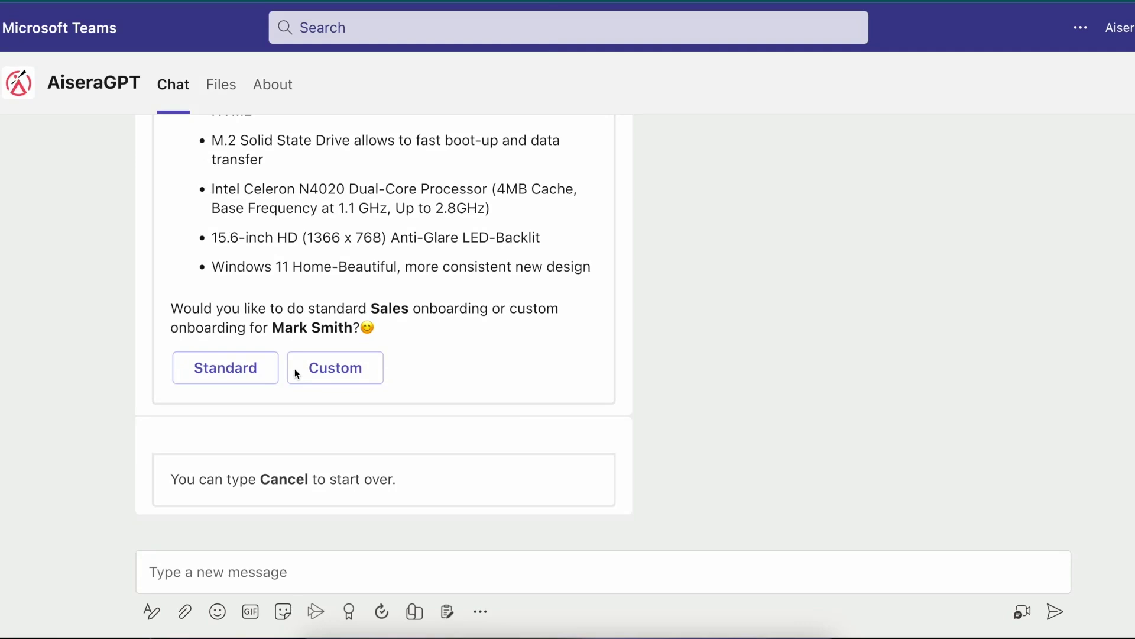
Choose custom onboarding for the new hire and submit the custom onboarding details form
{"action": "left_click", "coordinate": [299, 371]}
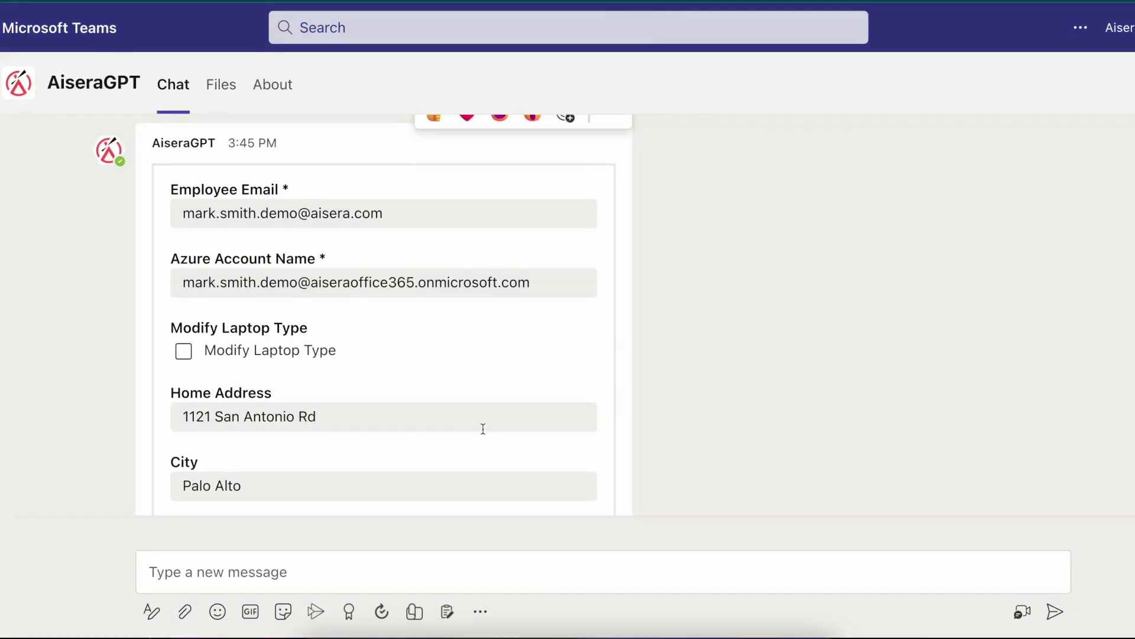
{"action": "scroll", "coordinate": [482, 428], "scroll_direction": "down", "scroll_amount": 4}
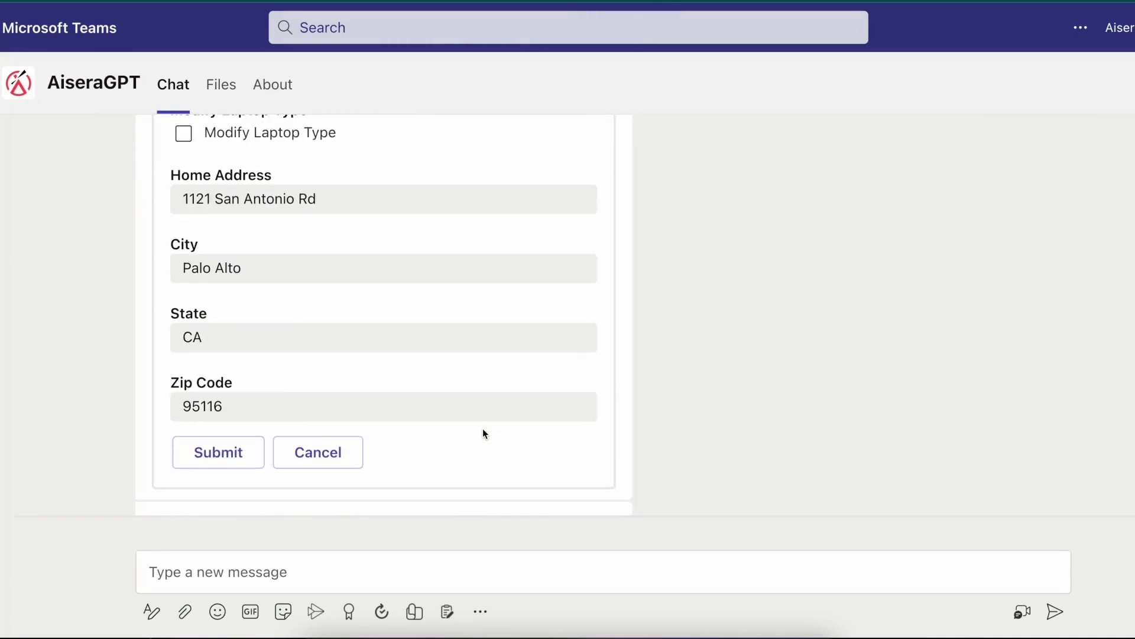
{"action": "left_click", "coordinate": [239, 453]}
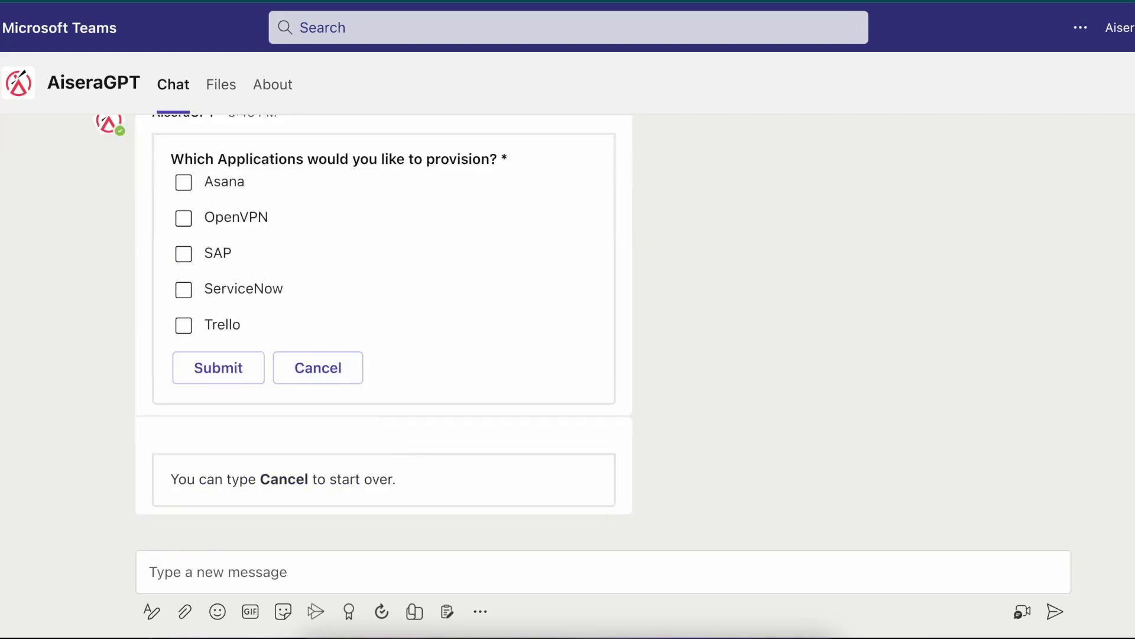
Tick Asana, OpenVPN, ServiceNow and Trello and submit the application provisioning list
{"action": "left_click", "coordinate": [184, 183]}
{"action": "left_click", "coordinate": [184, 218]}
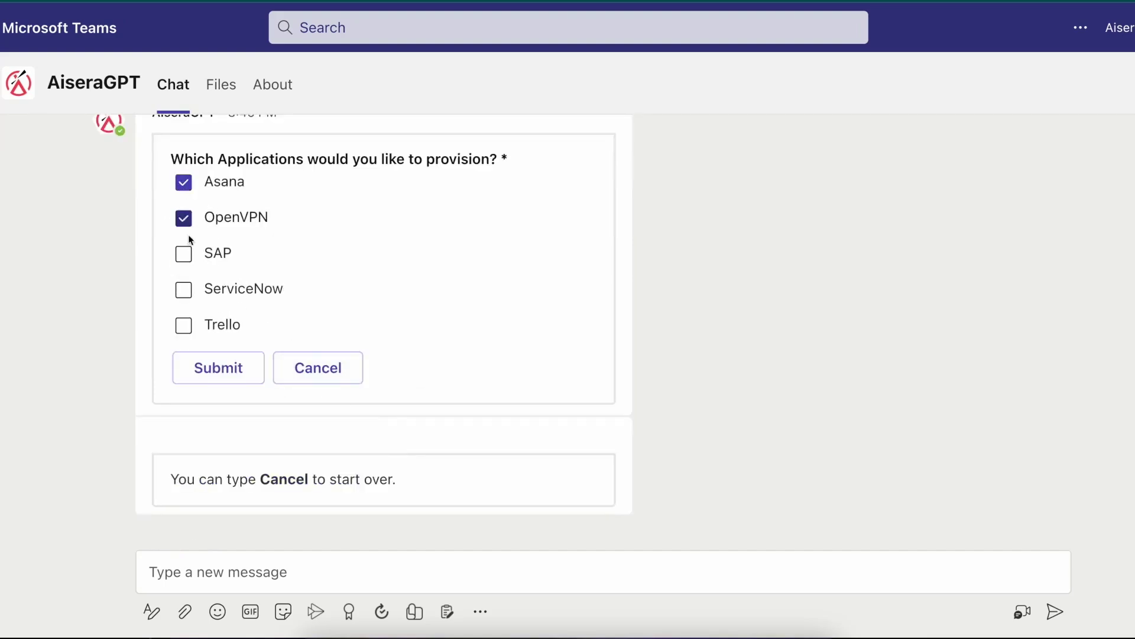
{"action": "left_click", "coordinate": [185, 293]}
{"action": "left_click", "coordinate": [184, 325]}
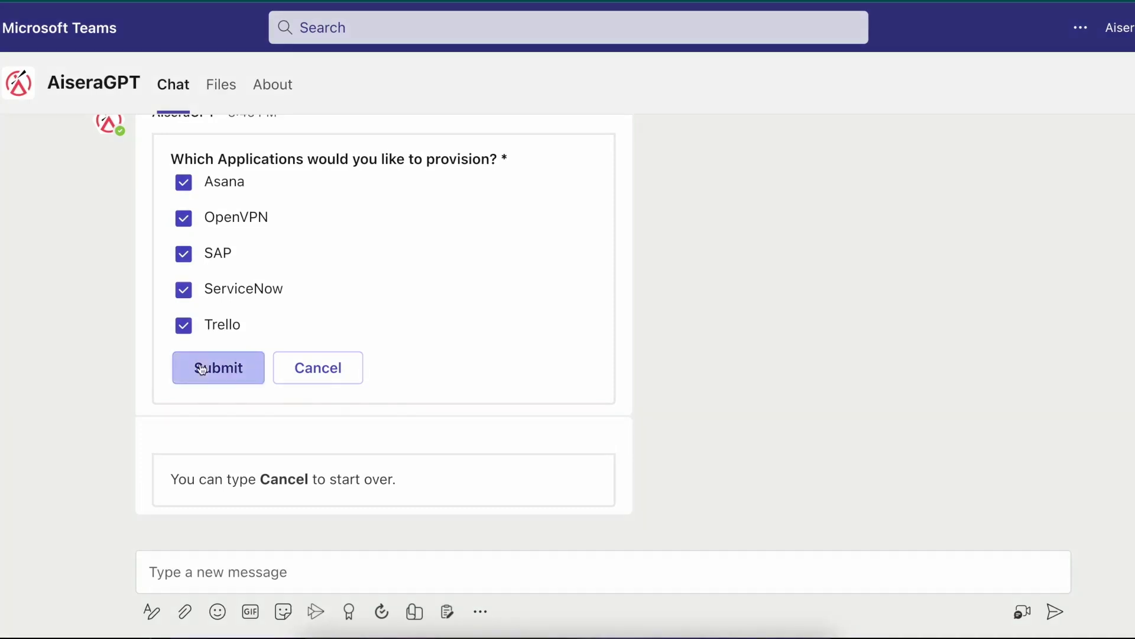
{"action": "left_click", "coordinate": [203, 369]}
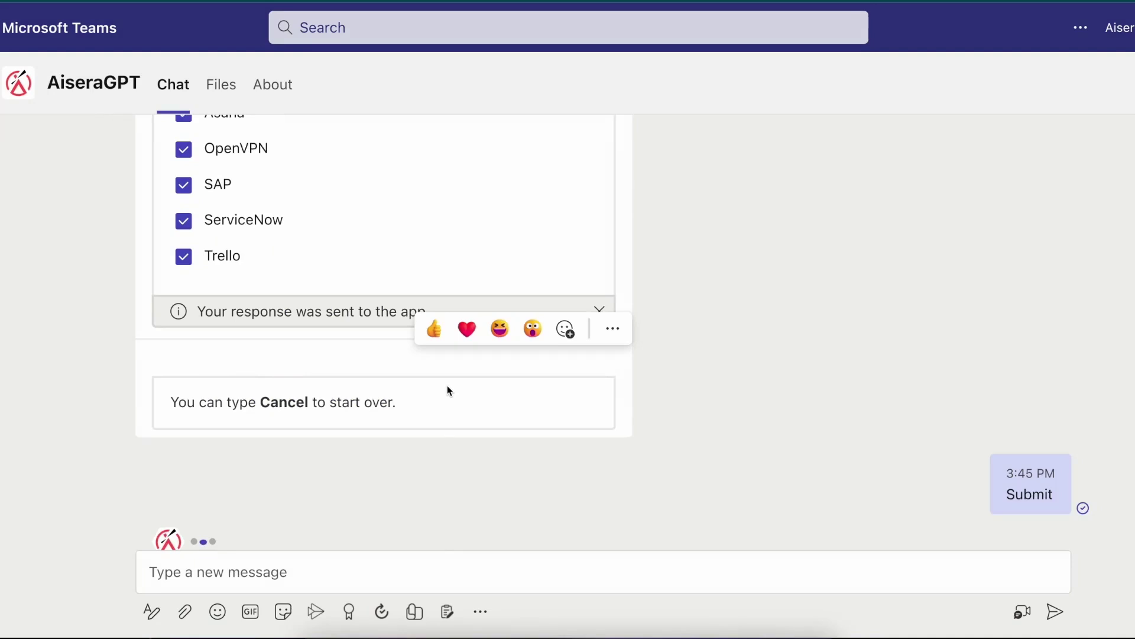
Select the Sales-US-West and All Company groups and submit them to the bot
{"action": "scroll", "coordinate": [353, 325], "scroll_direction": "up", "scroll_amount": 10}
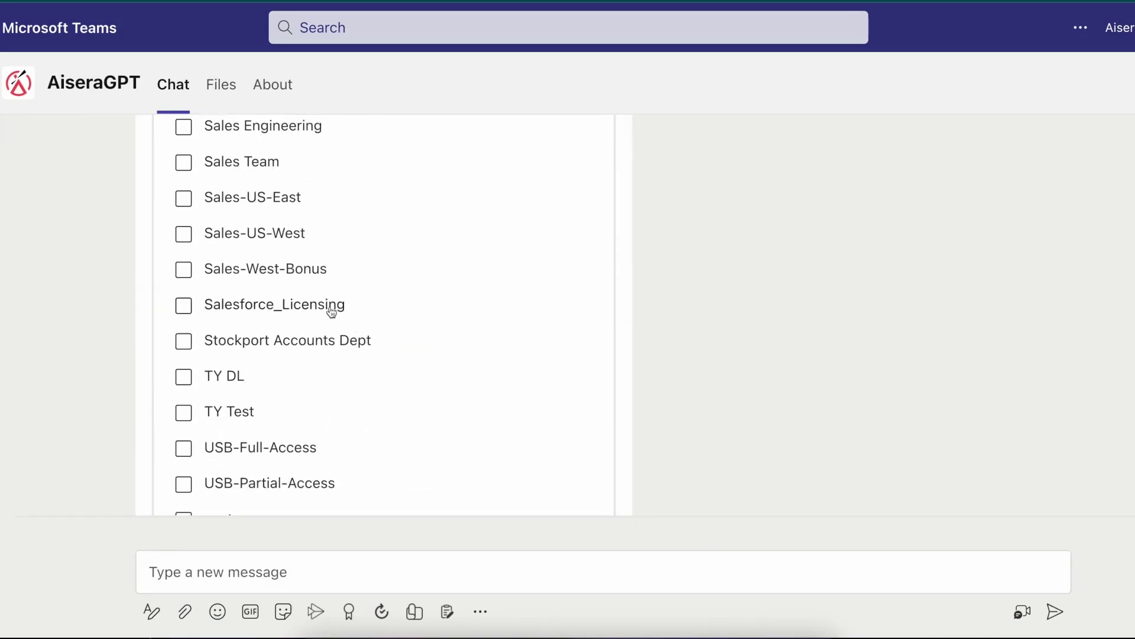
{"action": "left_click", "coordinate": [184, 233]}
{"action": "scroll", "coordinate": [300, 265], "scroll_direction": "up", "scroll_amount": 6}
{"action": "scroll", "coordinate": [300, 264], "scroll_direction": "up", "scroll_amount": 15}
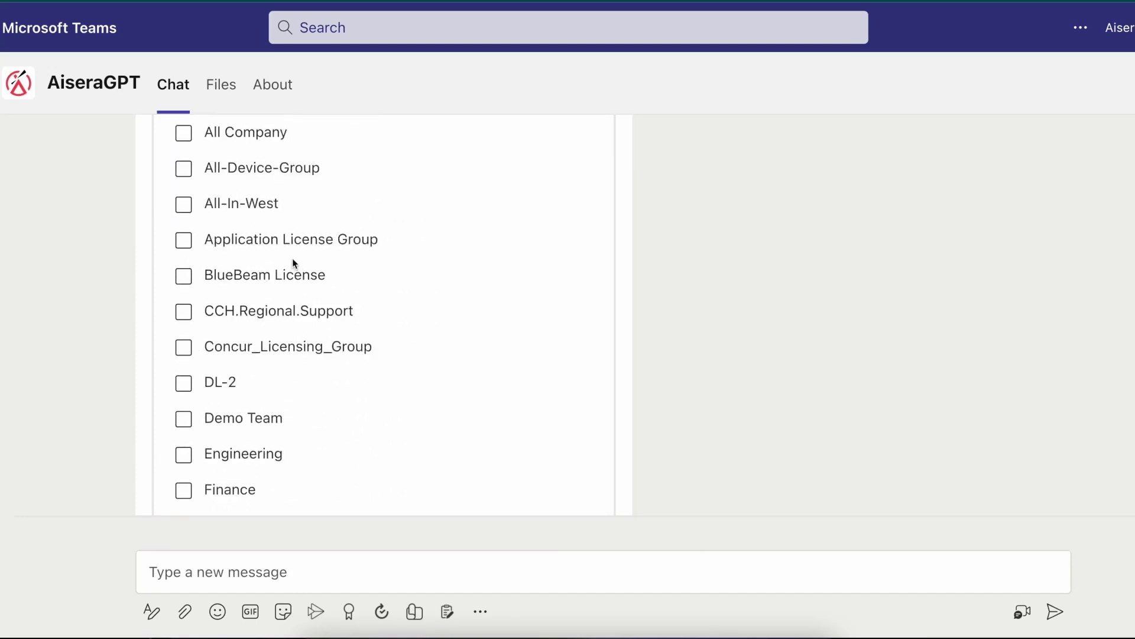
{"action": "scroll", "coordinate": [292, 258], "scroll_direction": "up", "scroll_amount": 3}
{"action": "left_click", "coordinate": [198, 217]}
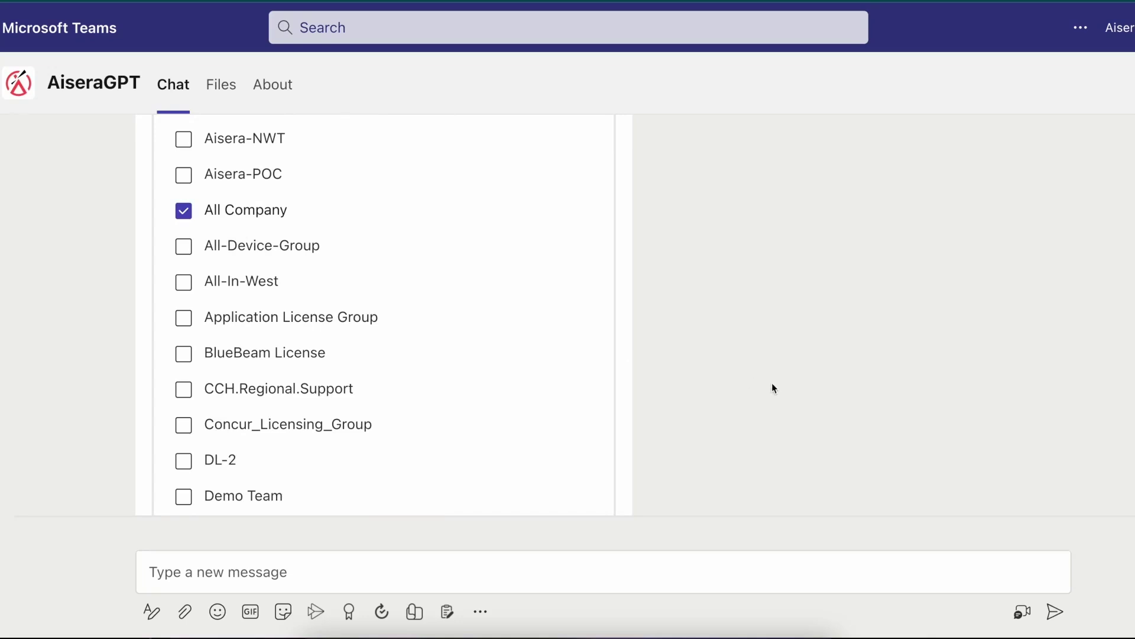
{"action": "scroll", "coordinate": [793, 408], "scroll_direction": "down", "scroll_amount": 20}
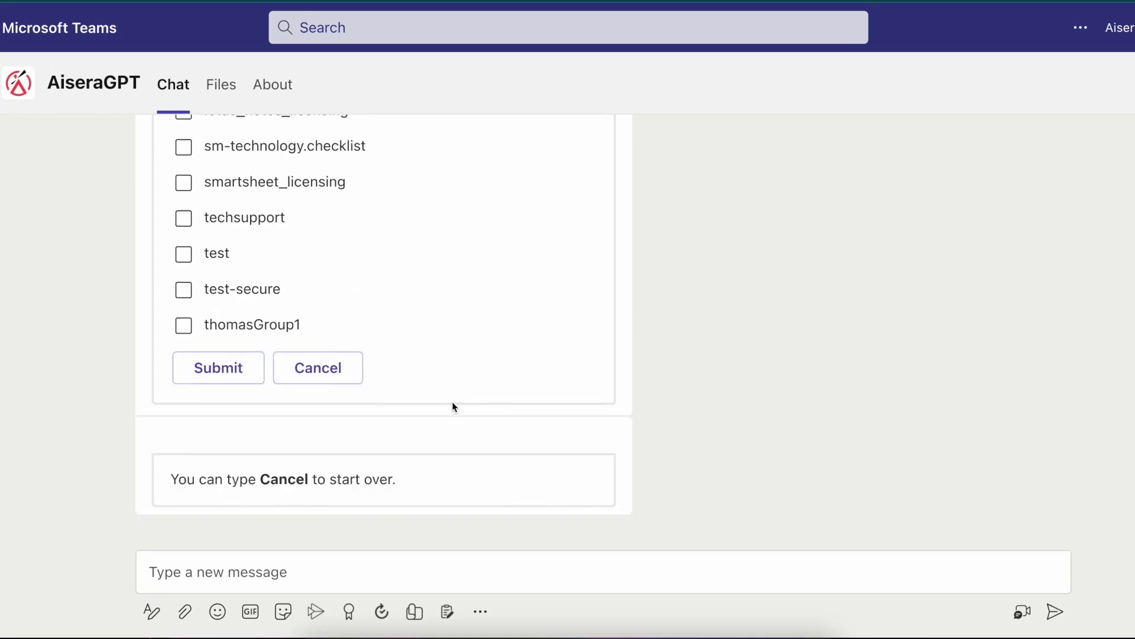
{"action": "left_click", "coordinate": [250, 374]}
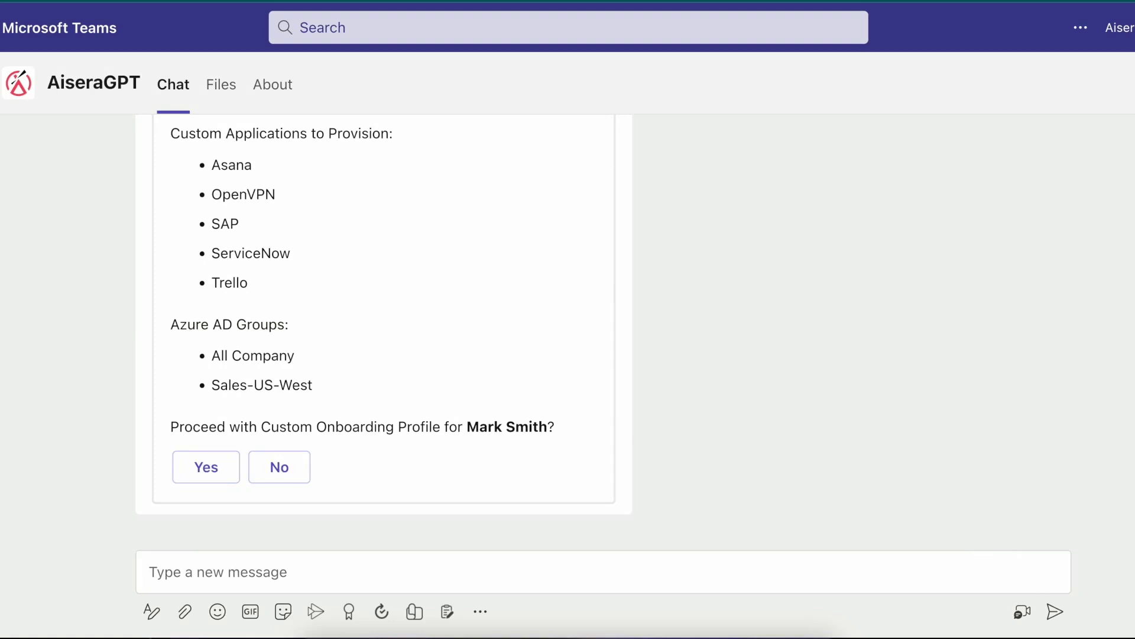
Answer Yes to proceed with the new hire's custom onboarding profile
{"action": "left_click", "coordinate": [207, 443]}
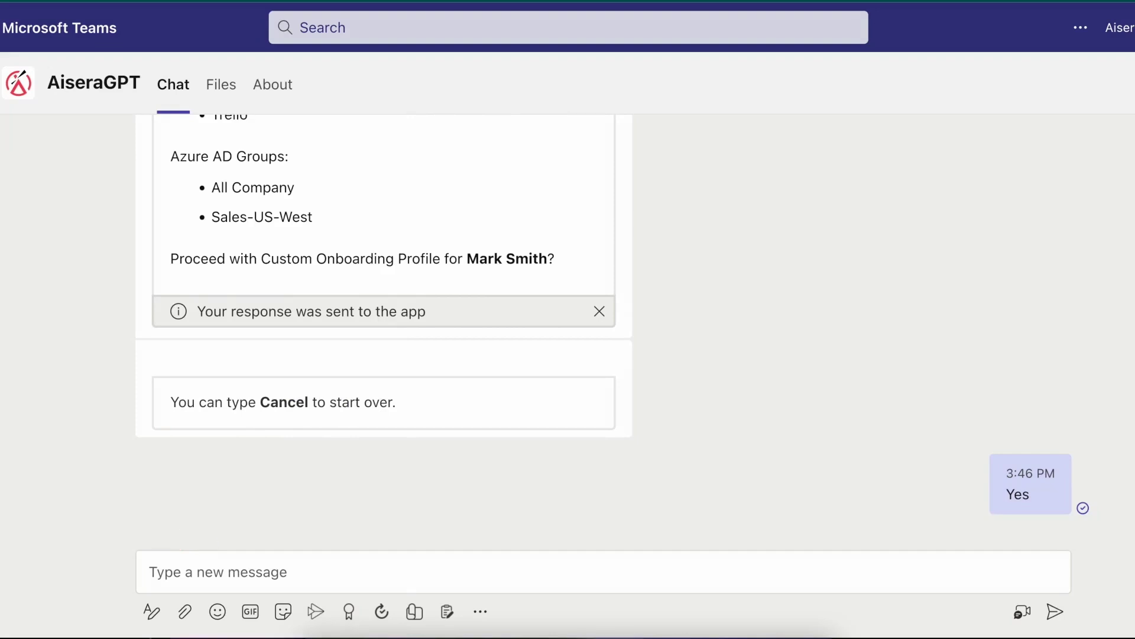
Scroll through the onboarding confirmation to review the completed onboarding results
{"action": "scroll", "coordinate": [764, 319], "scroll_direction": "up", "scroll_amount": 3}
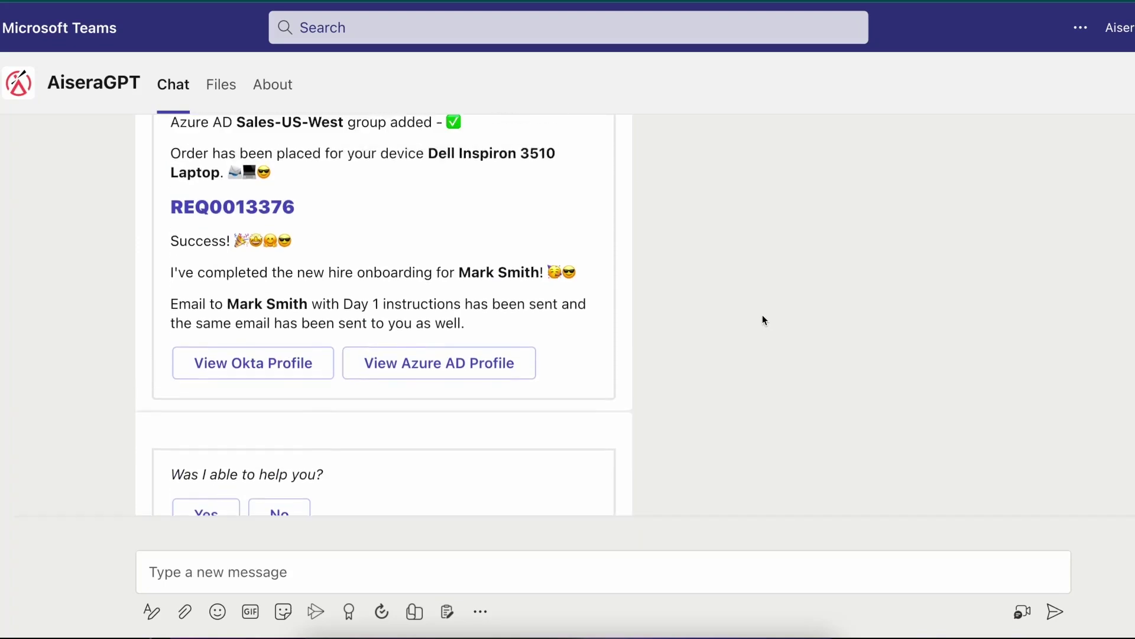
{"action": "scroll", "coordinate": [765, 320], "scroll_direction": "up", "scroll_amount": 5}
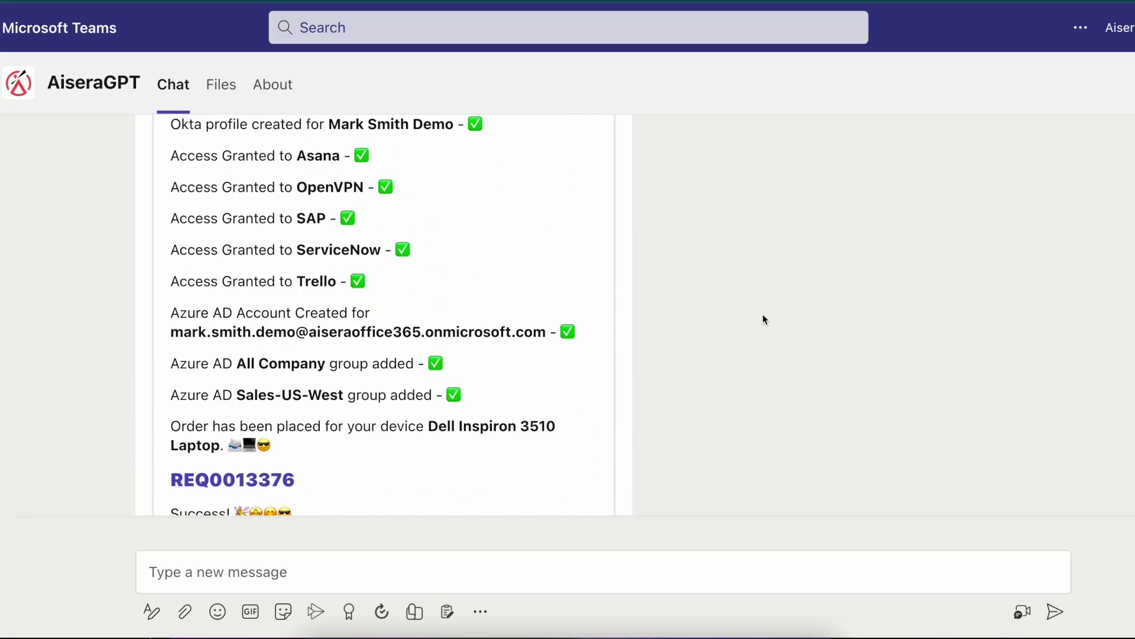
{"action": "scroll", "coordinate": [764, 319], "scroll_direction": "down", "scroll_amount": 5}
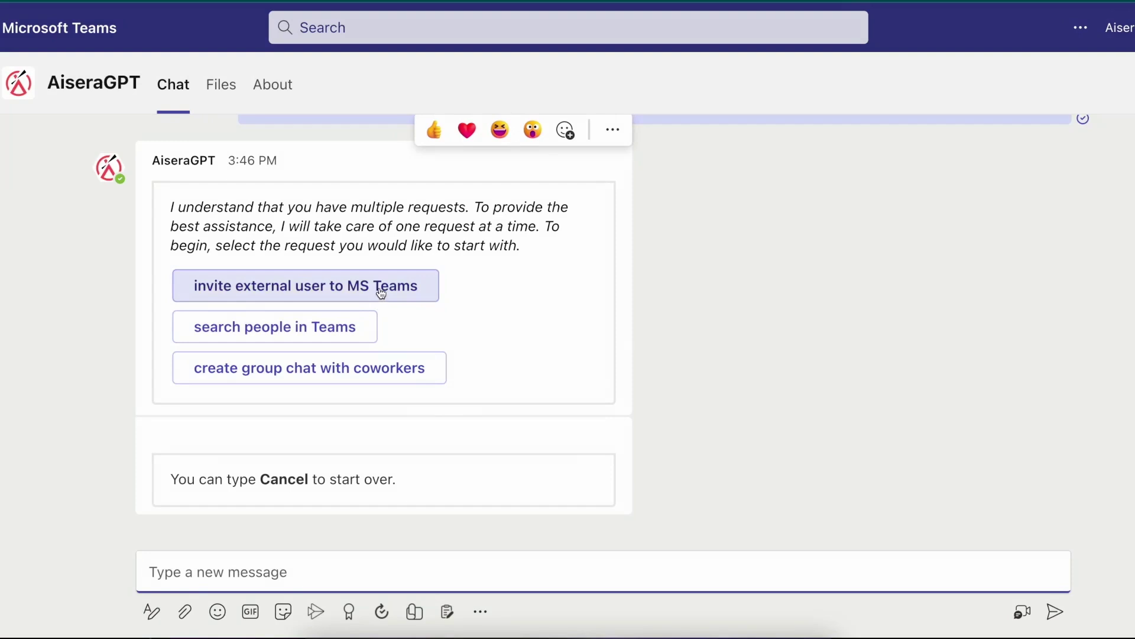
Request the steps to invite an external user to MS Teams and answer Yes that they helped
{"action": "left_click", "coordinate": [381, 292]}
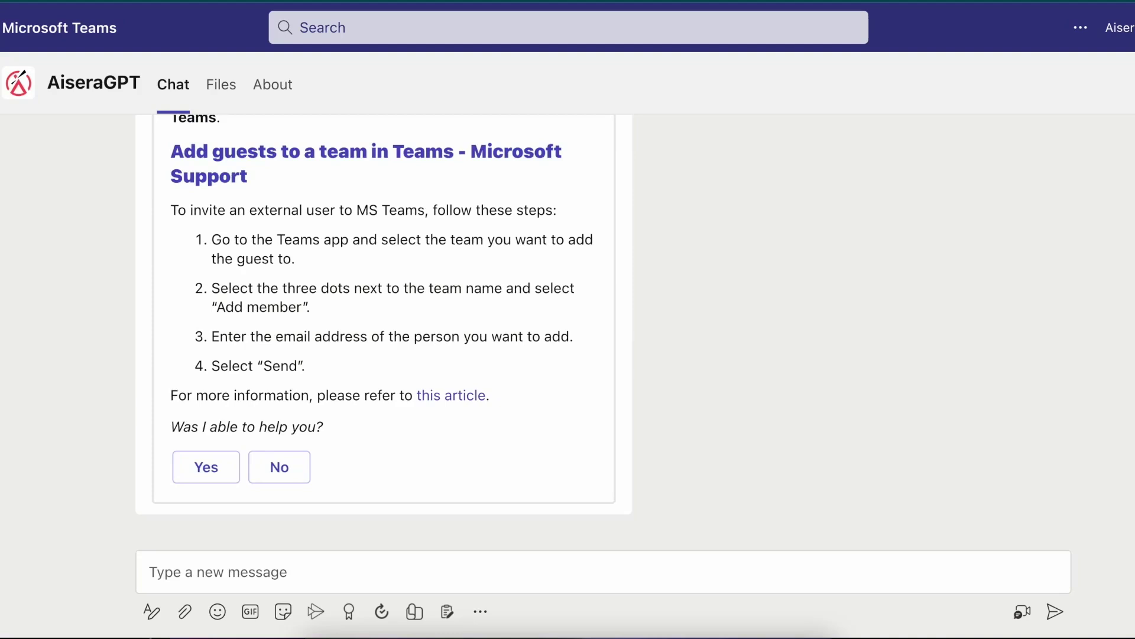
{"action": "left_click", "coordinate": [194, 474]}
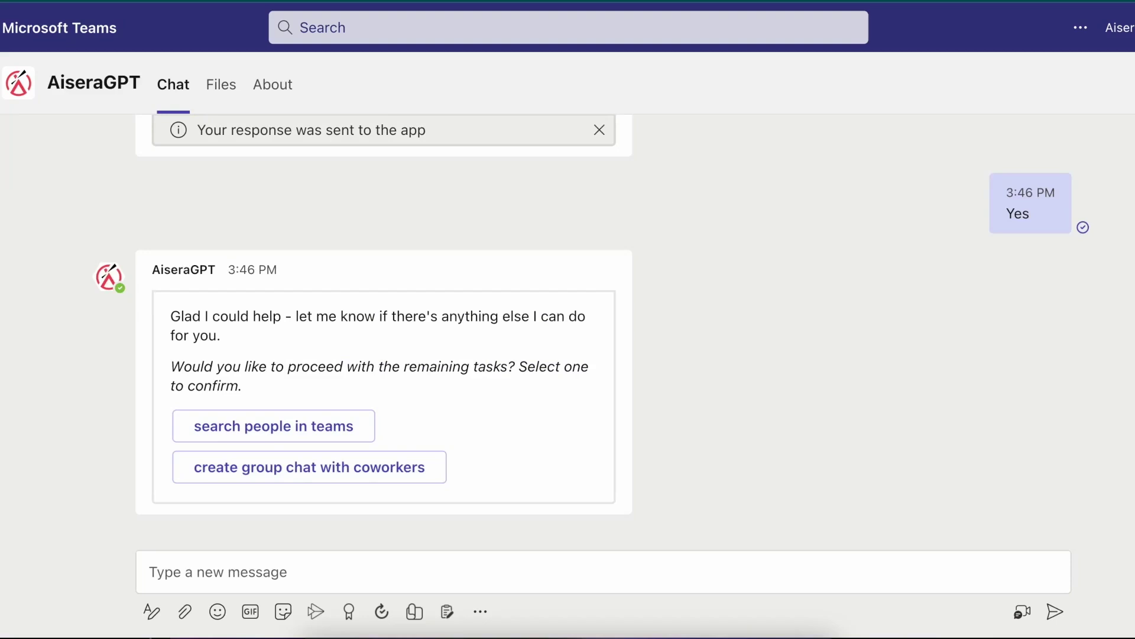
Paste and send the request to rename a private channel to #acme-internal after its creator left
{"action": "left_click", "coordinate": [432, 567]}
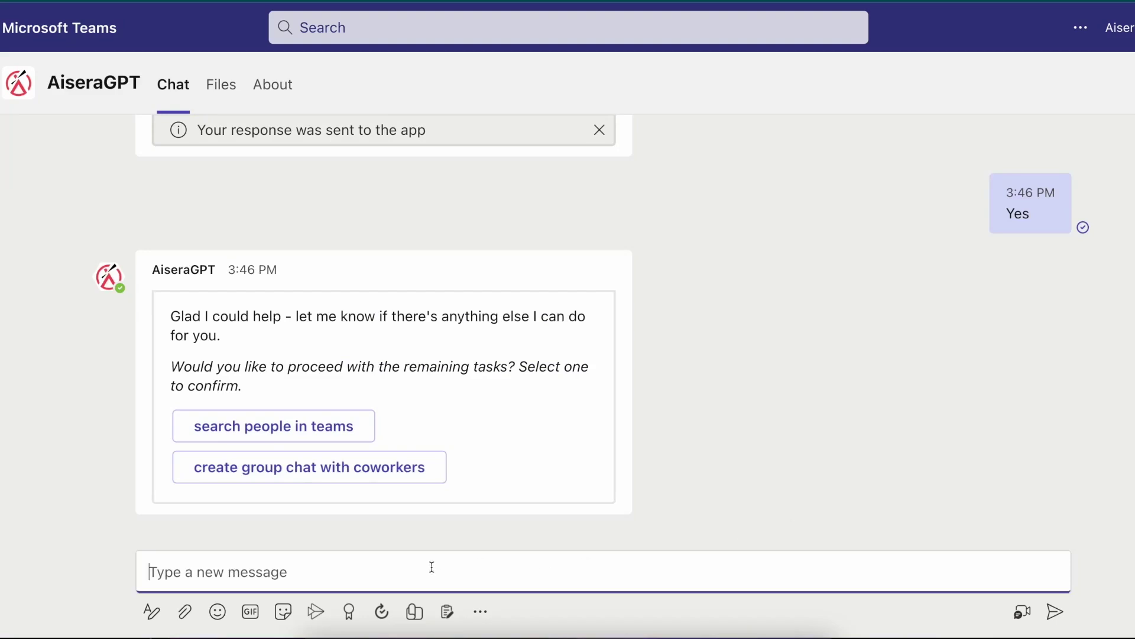
{"action": "type", "text": "I need to update the name of one of our private teams channels but the person who created the channel is no longer with the company. Can you assist me with updating the channel # name to `#acme-internal` ? Thanks"}
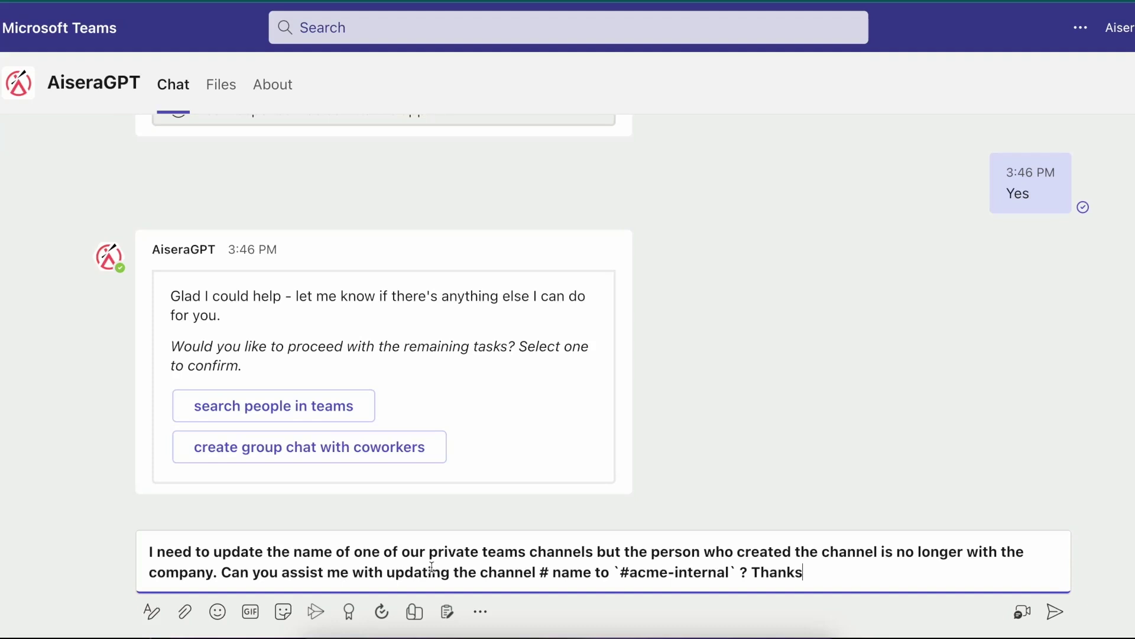
{"action": "key", "text": "Return"}
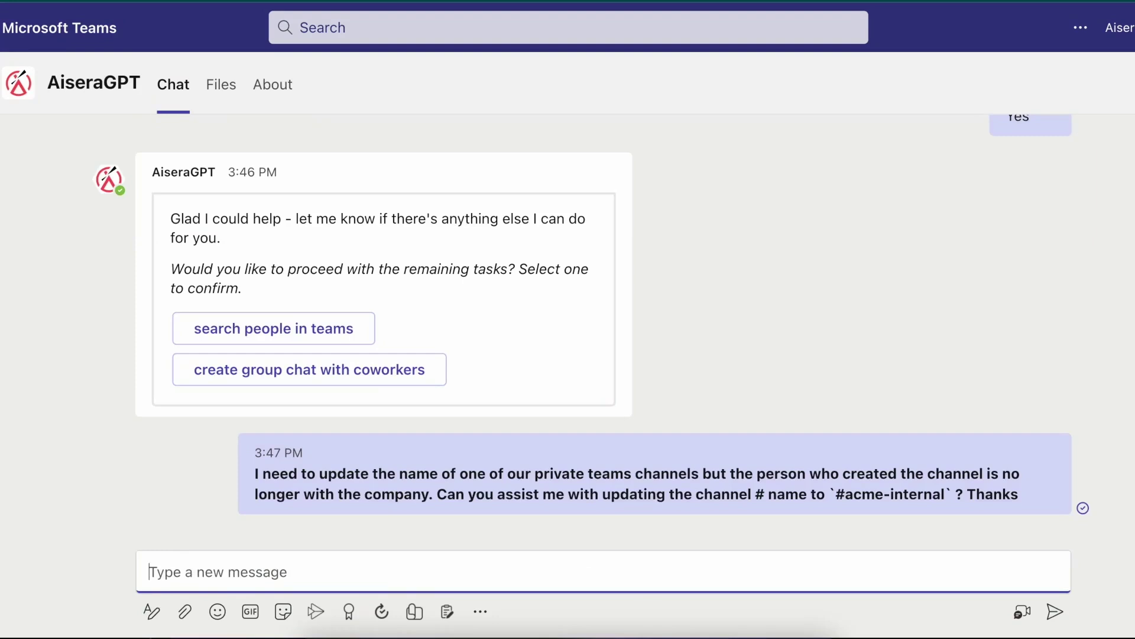
Draft the question 'I want to connect my iphone to the wifi on compus' below the five-step rename answer
{"action": "mouse_move", "coordinate": [573, 497]}
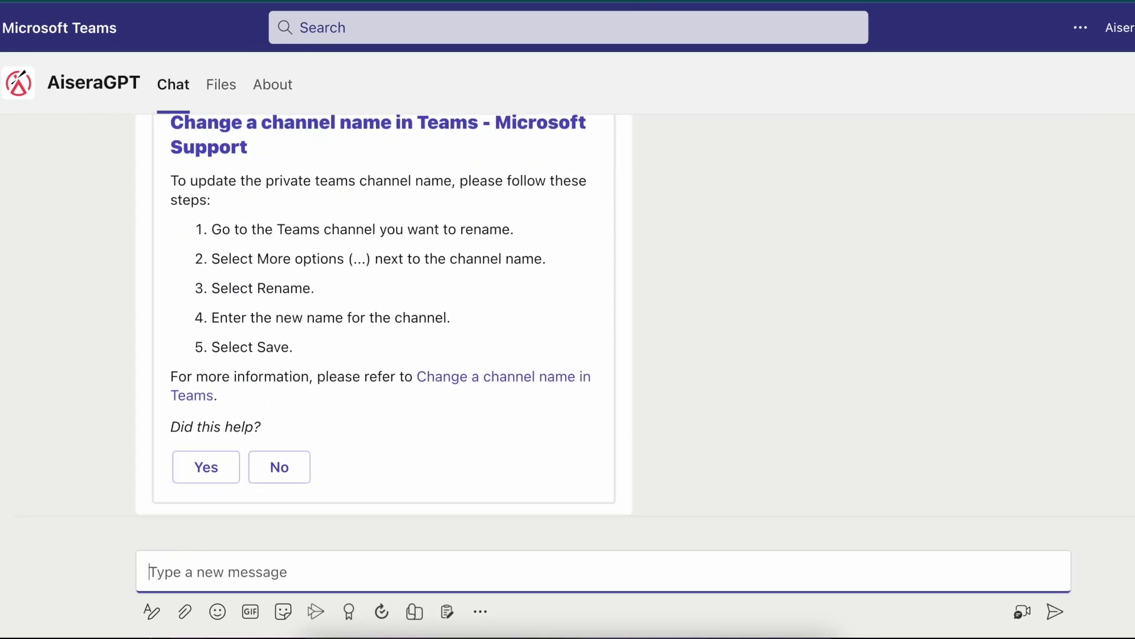
{"action": "type", "text": "I want to connect my iphone to the wifi on compus"}
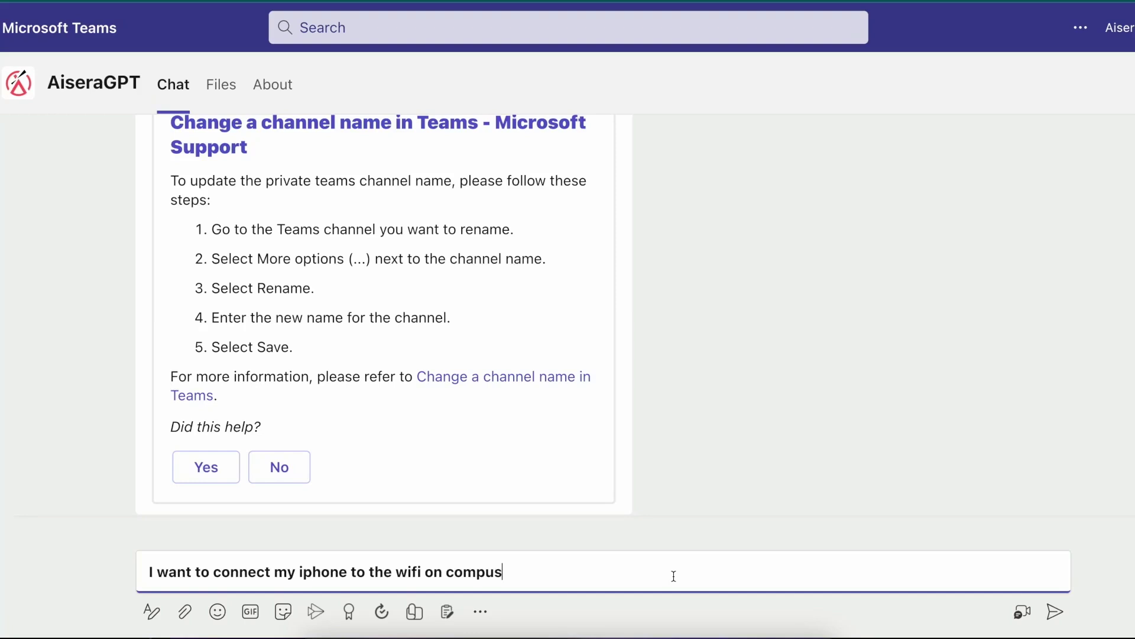
Send the iPhone campus Wi-Fi question and reply Yes that the iOS/iPadOS steps helped
{"action": "key", "text": "Return"}
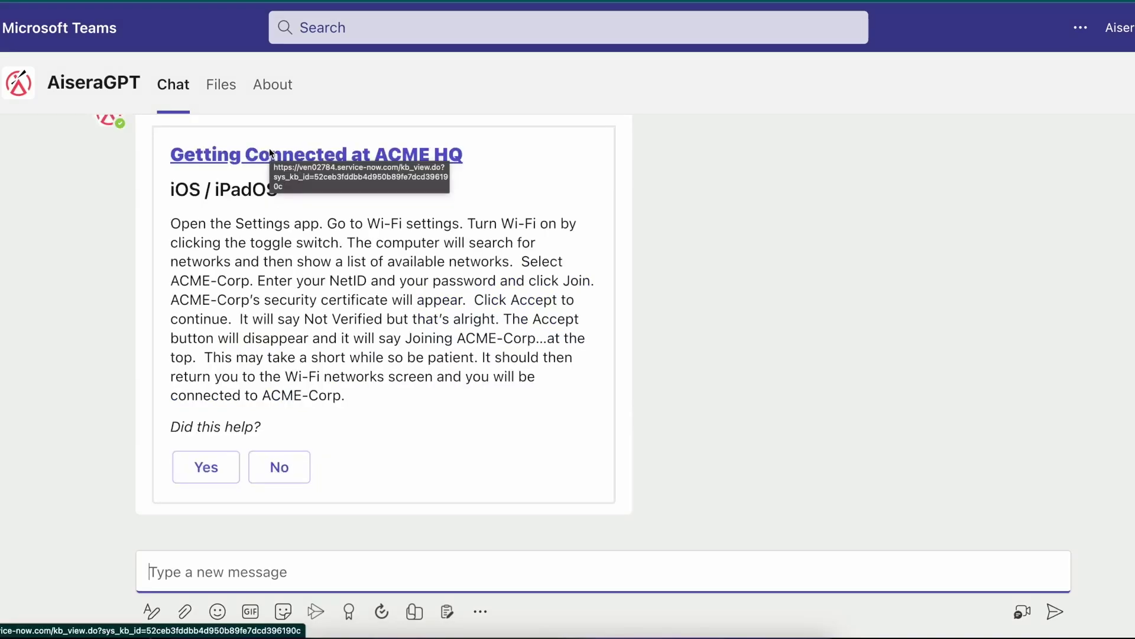
{"action": "left_click", "coordinate": [217, 468]}
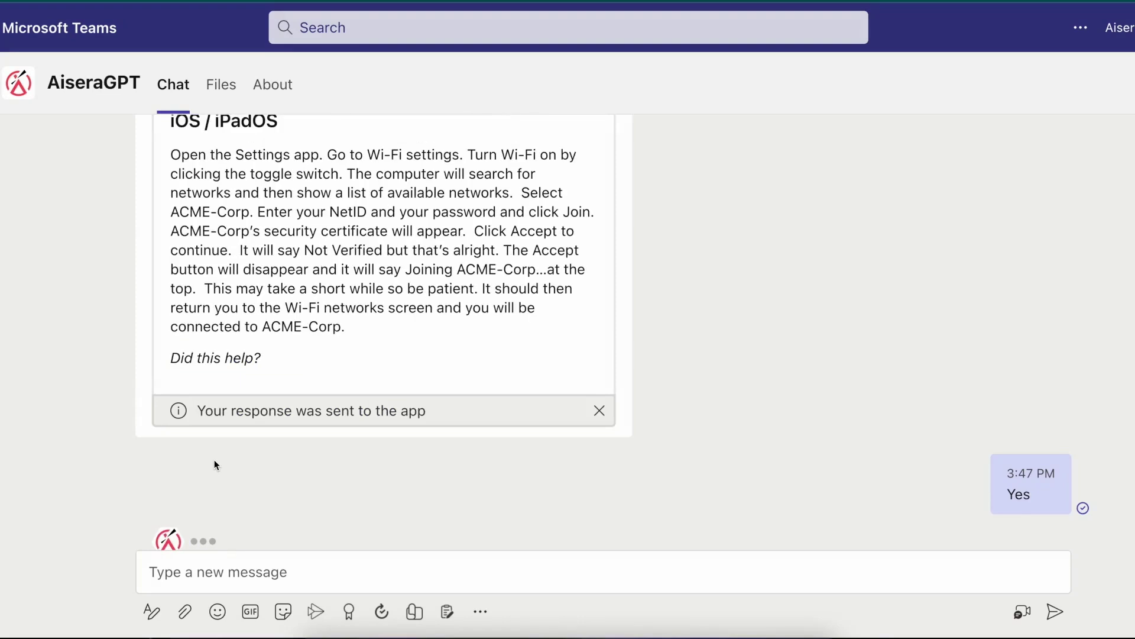